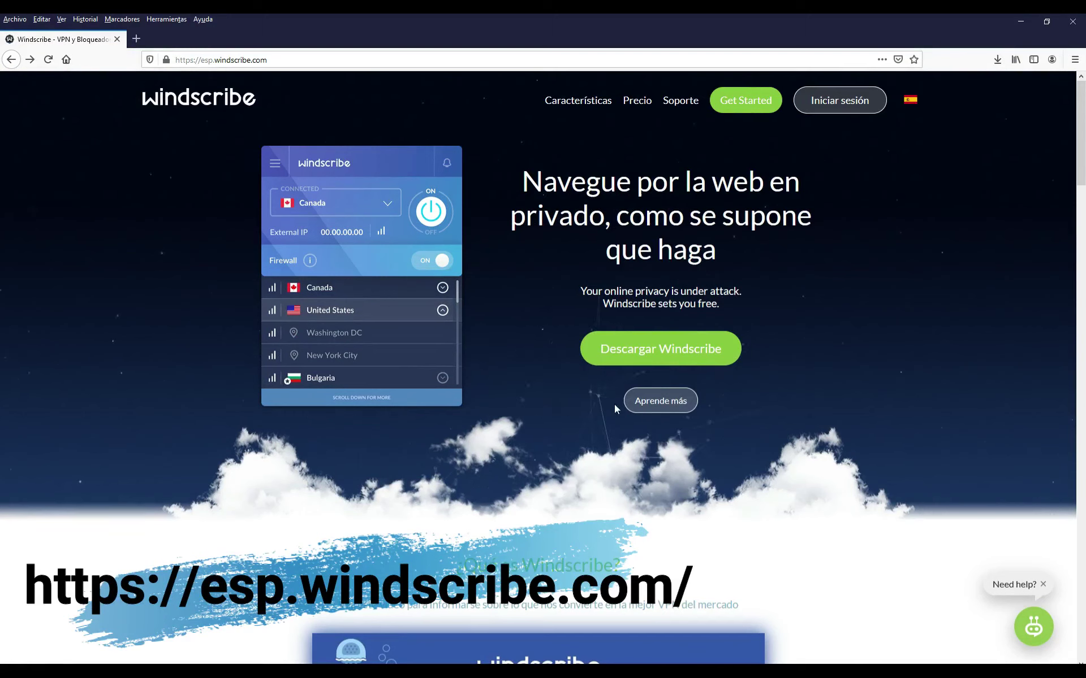
Start downloading the Windows installer, Windscribe.exe, from Windscribe's download page and cancel the transfer.
click(671, 350)
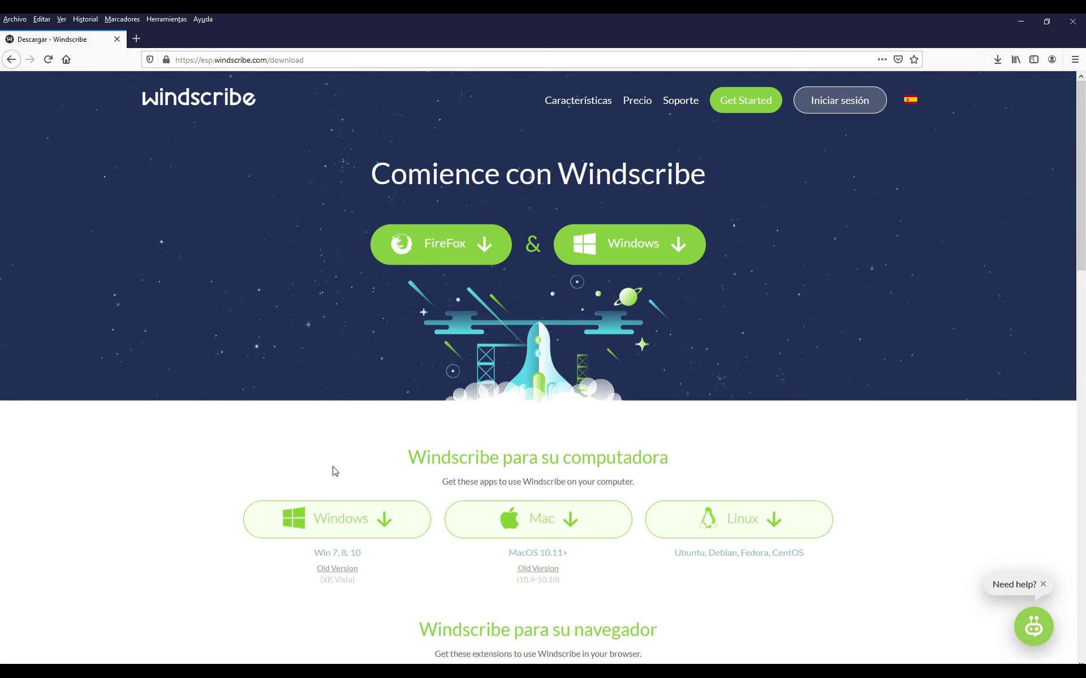
click(343, 519)
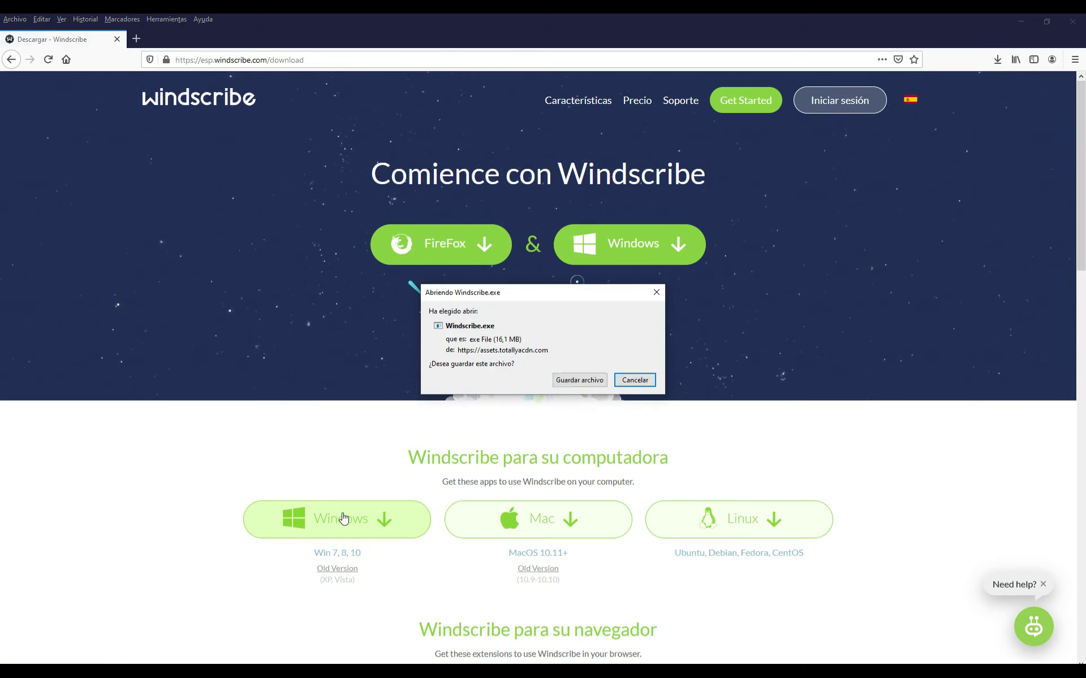
click(583, 381)
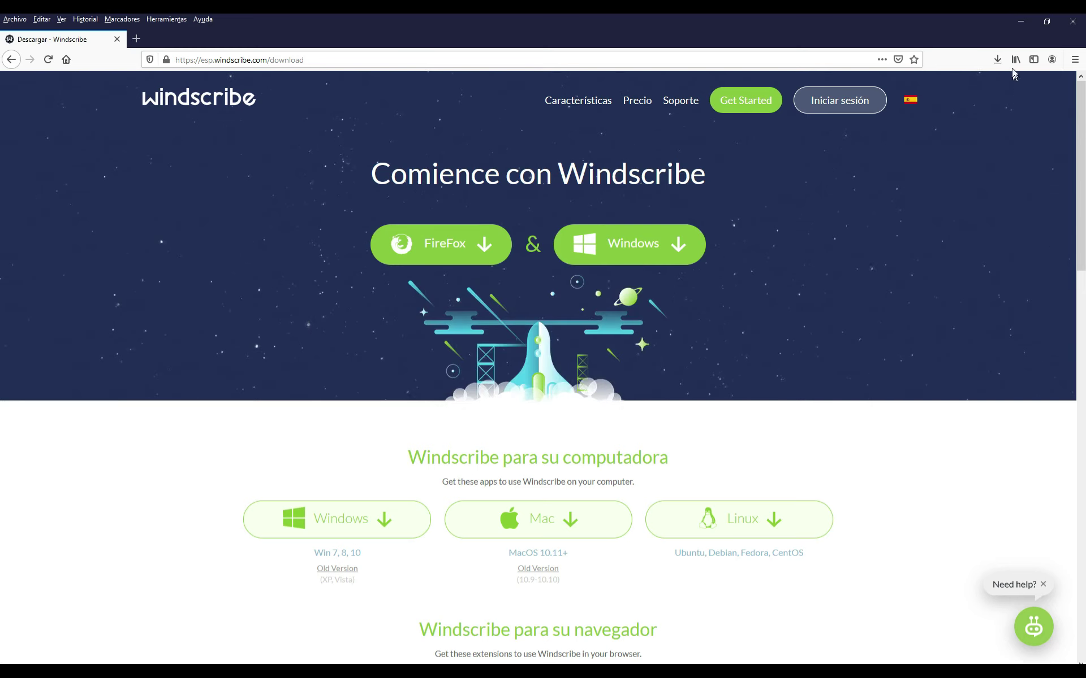
click(997, 60)
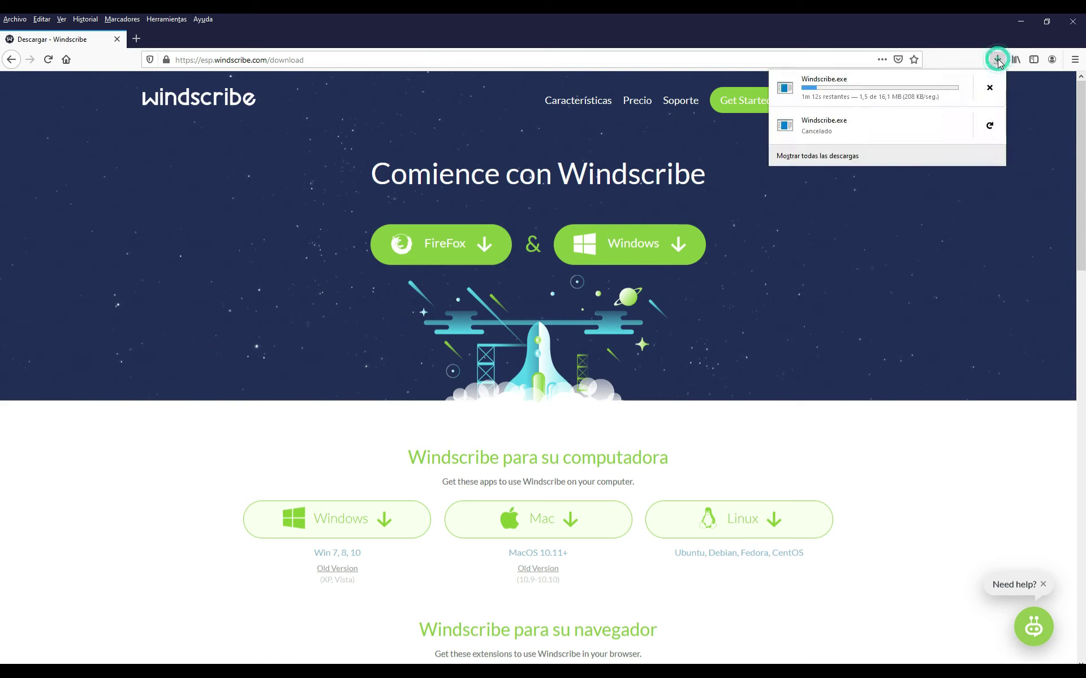
click(985, 90)
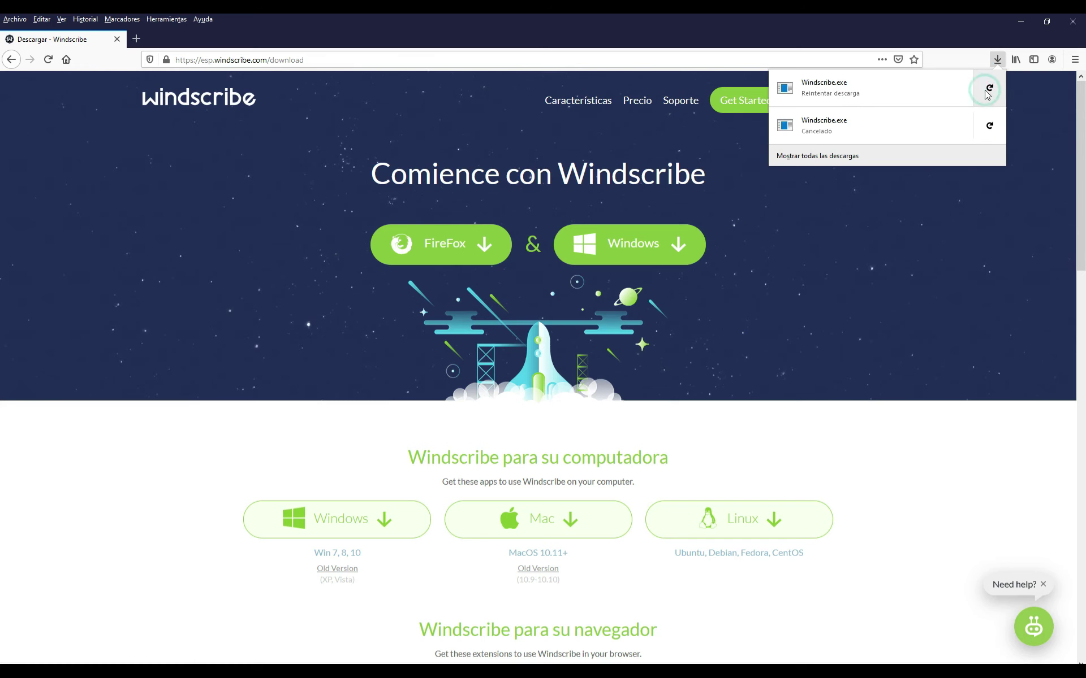
Run the Windscribe installer from the desktop's Programas folder as administrator, completing the Express installation and launching Windscribe.
click(1020, 21)
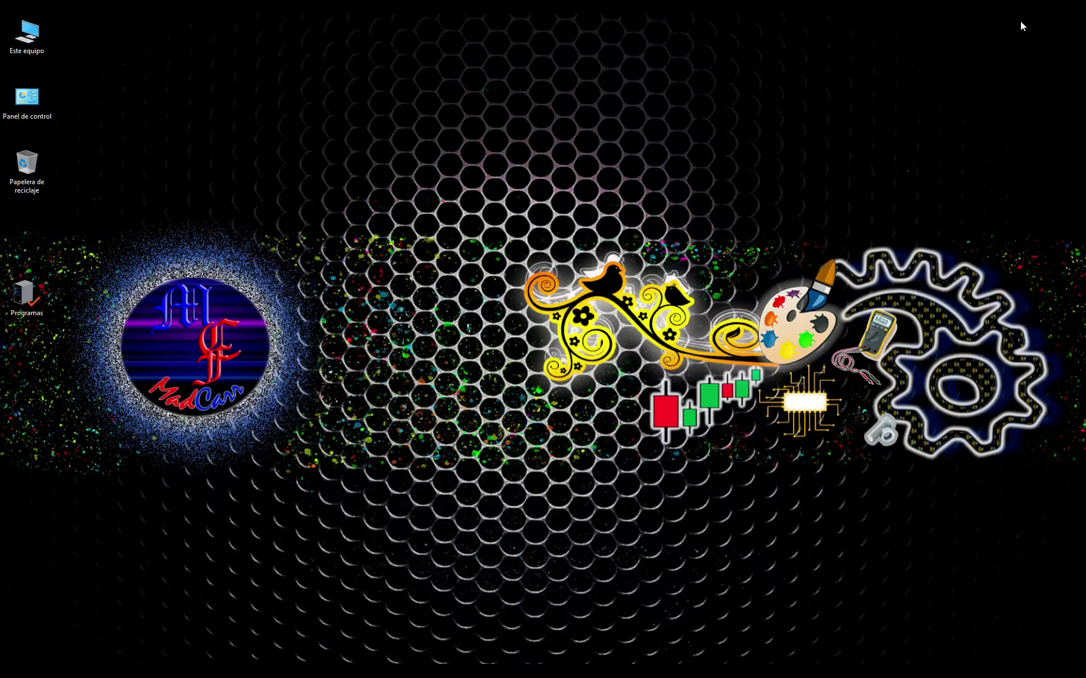
double_click(29, 303)
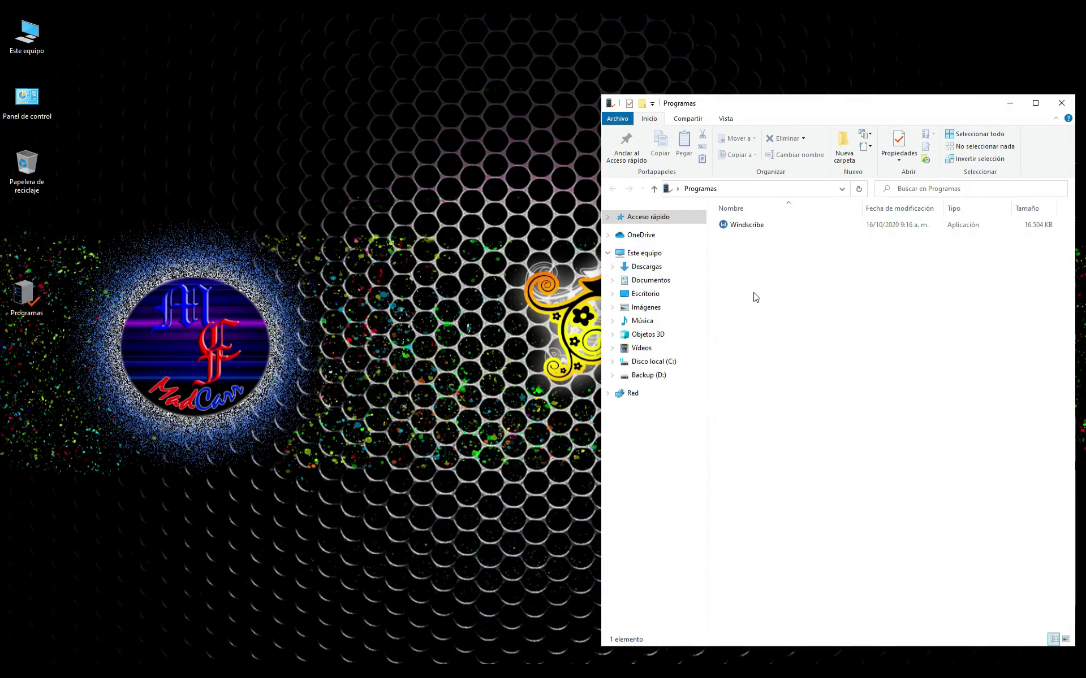
click(744, 228)
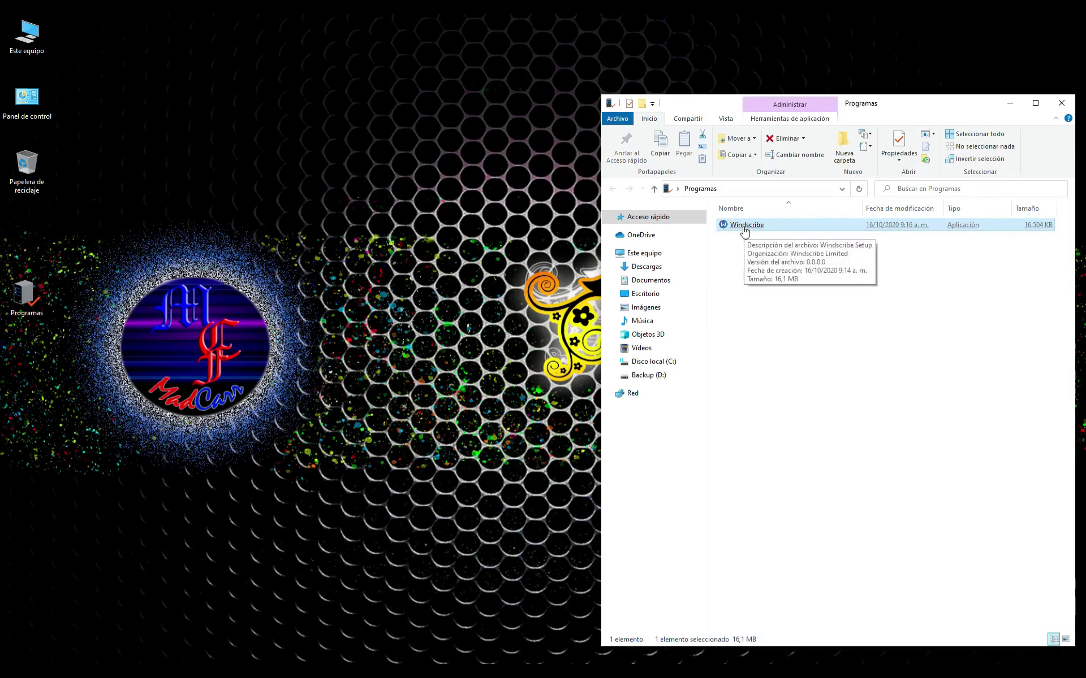
right_click(744, 227)
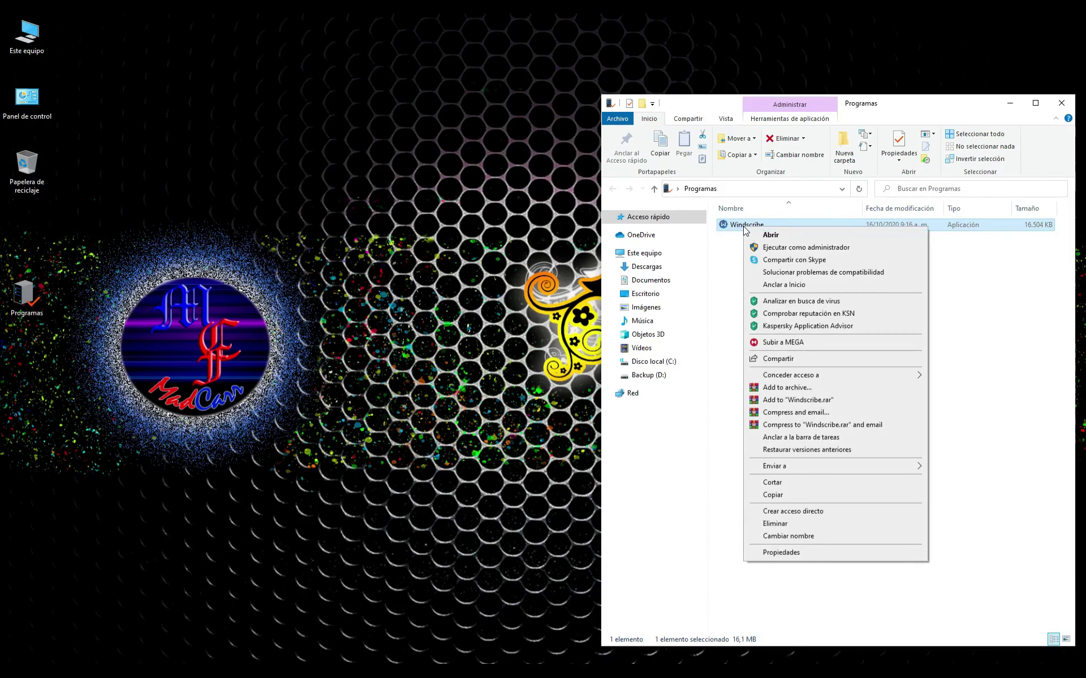
click(792, 249)
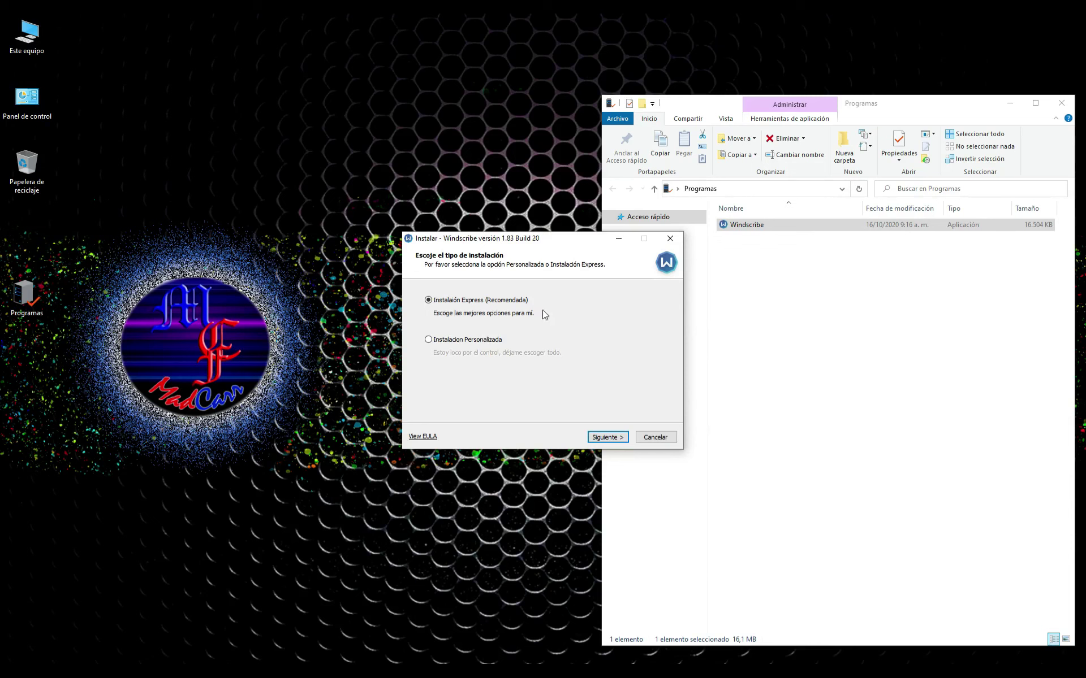
click(610, 438)
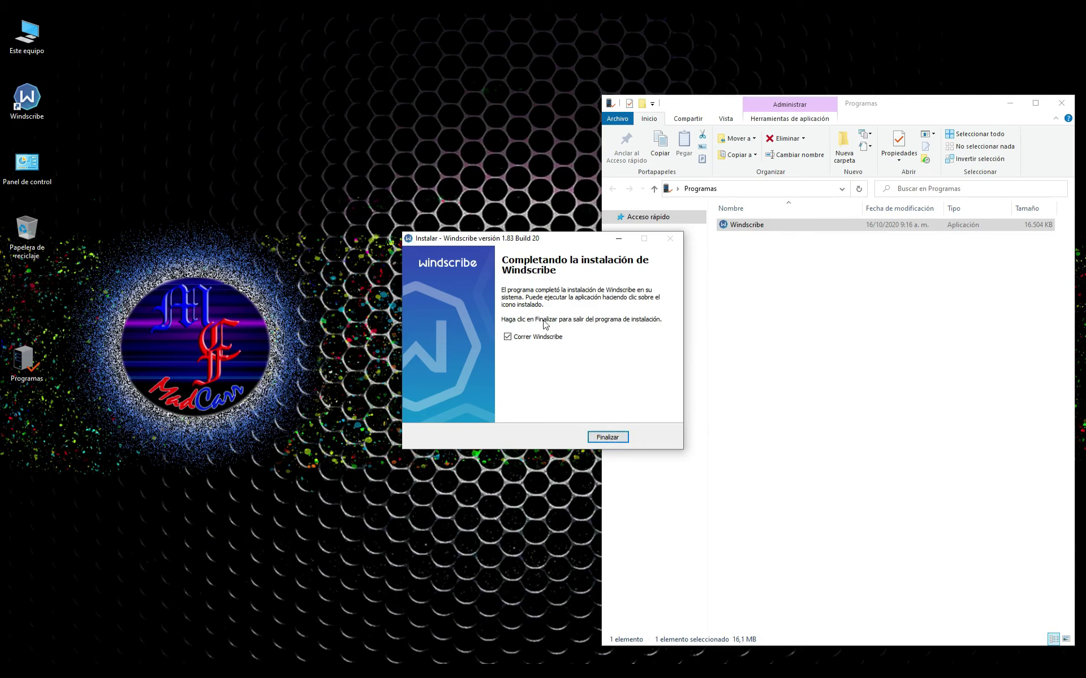
click(607, 440)
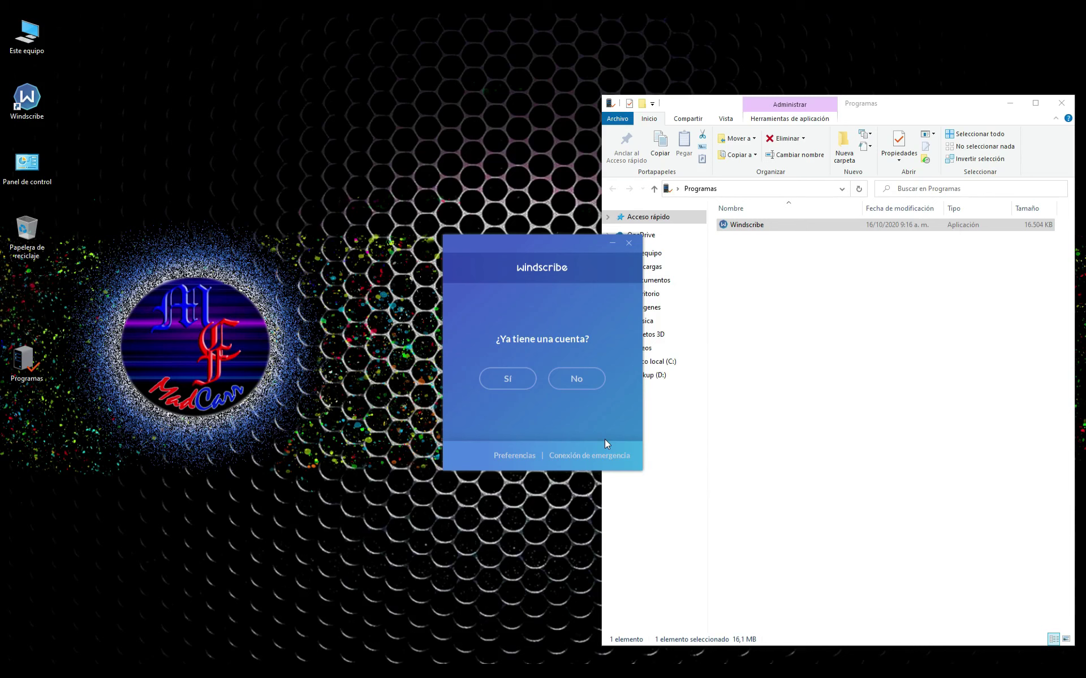
Sign in to Windscribe with the existing account's username and password, and close the browser page that opens.
click(506, 387)
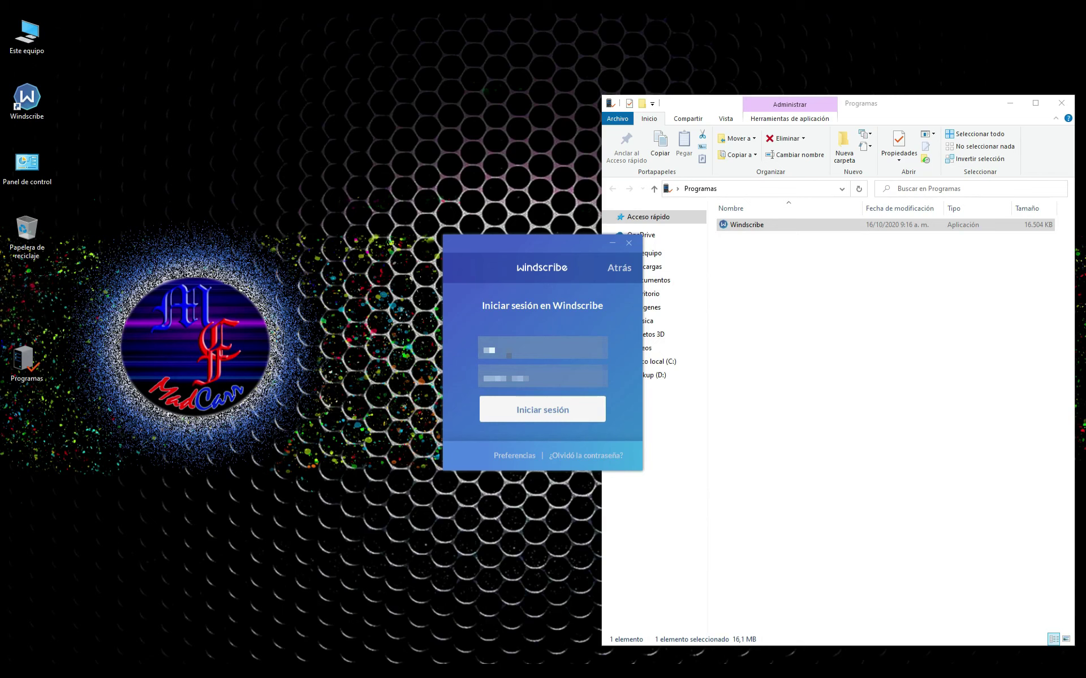
text(dca)
key(BackSpace)
key(BackSpace)
key(BackSpace)
key(BackSpace)
key(BackSpace)
key(BackSpace)
key(BackSpace)
text(••••••••)
click(552, 411)
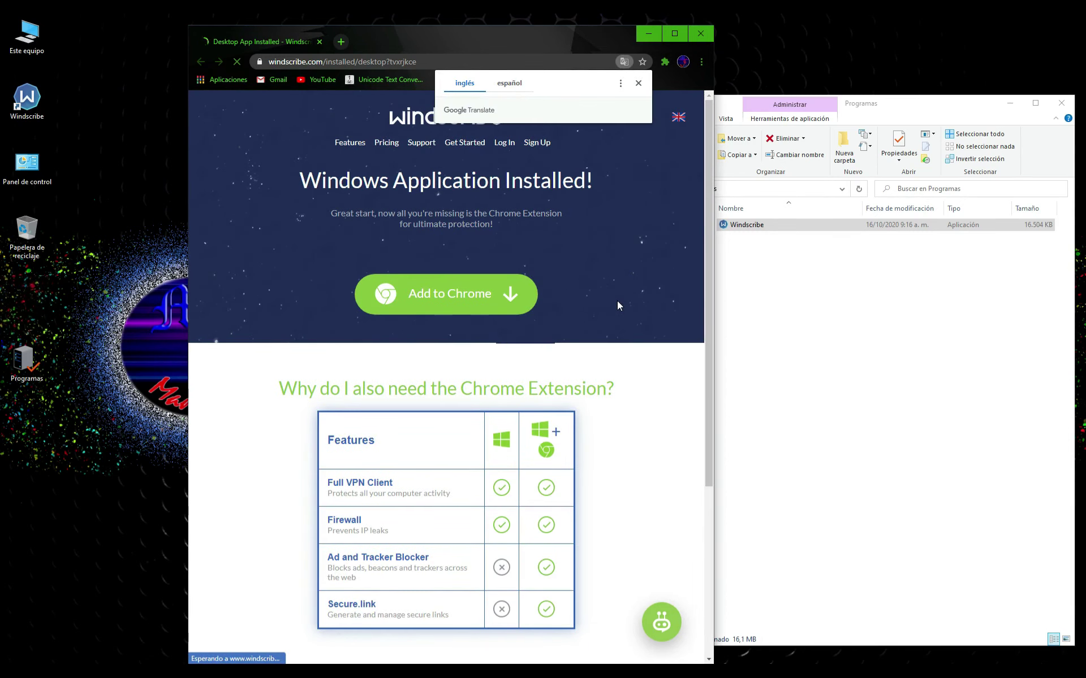
click(700, 34)
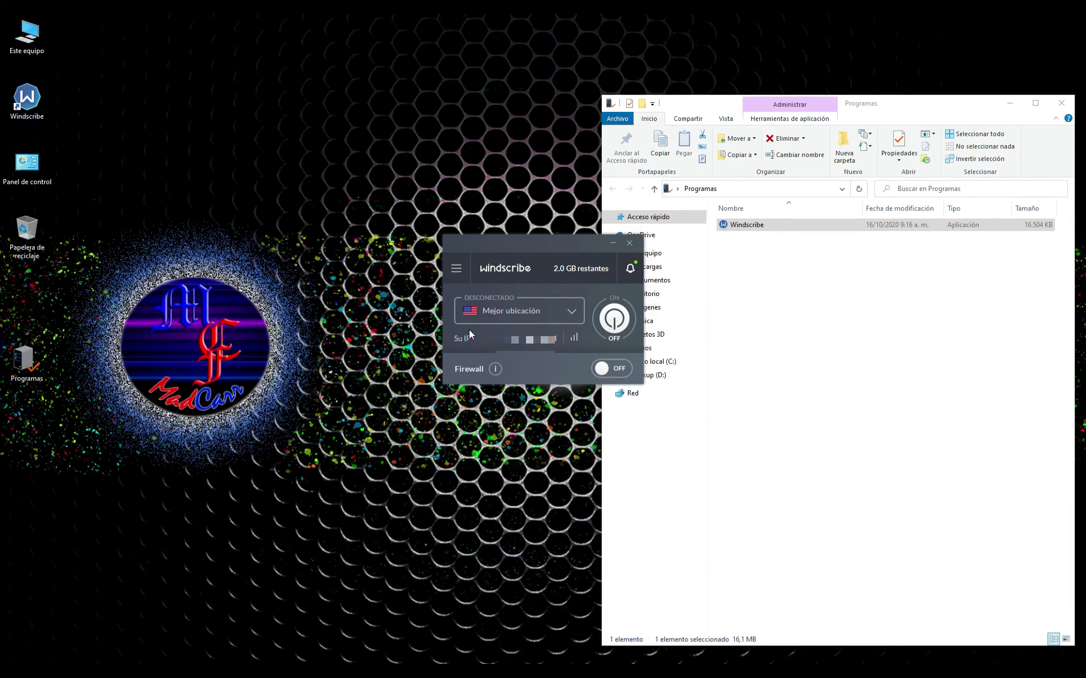
Choose Mejor ubicación from the server locations and turn the VPN connection on.
click(571, 312)
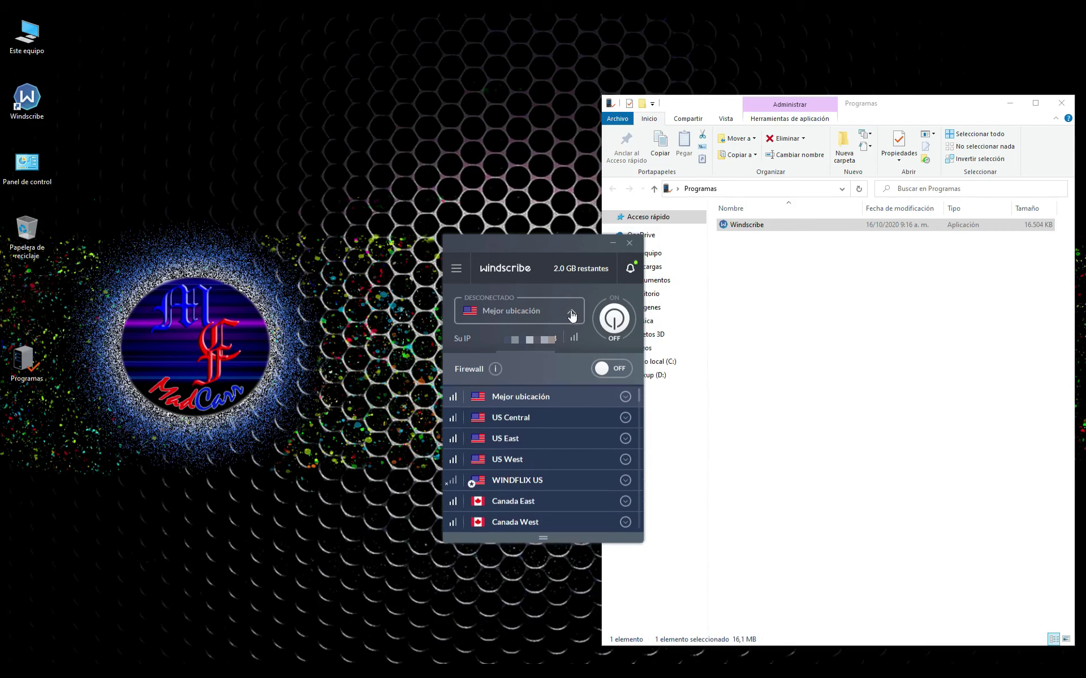
scroll(640, 395, down, 1)
mouse_move(639, 401)
mouse_down()
mouse_move(649, 501)
mouse_move(647, 385)
mouse_up()
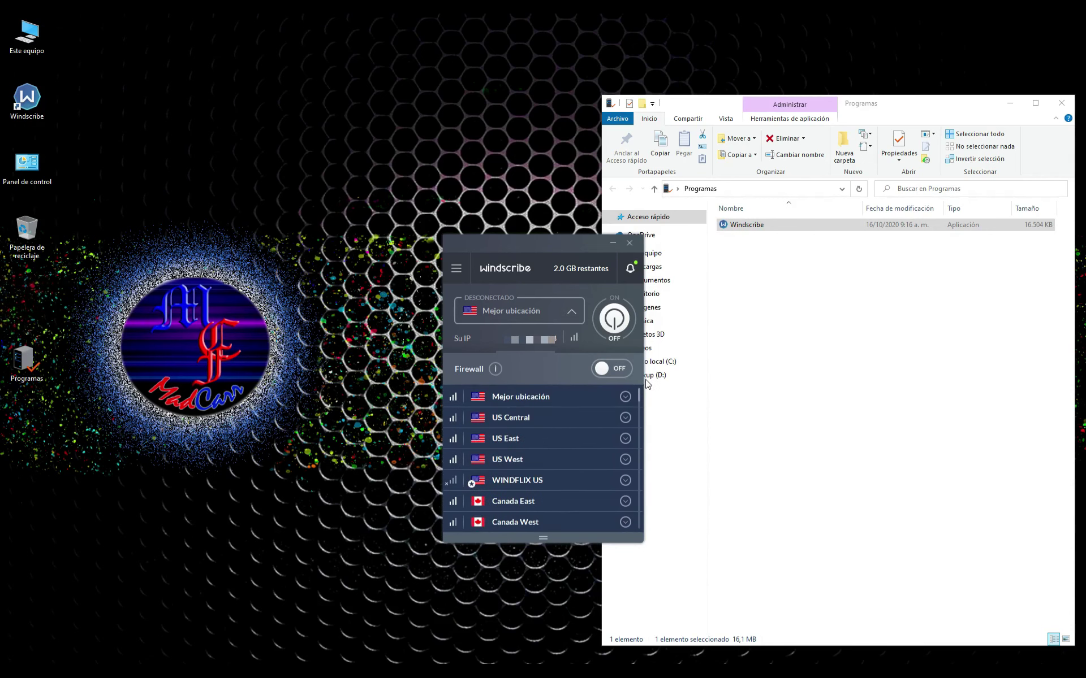
click(540, 397)
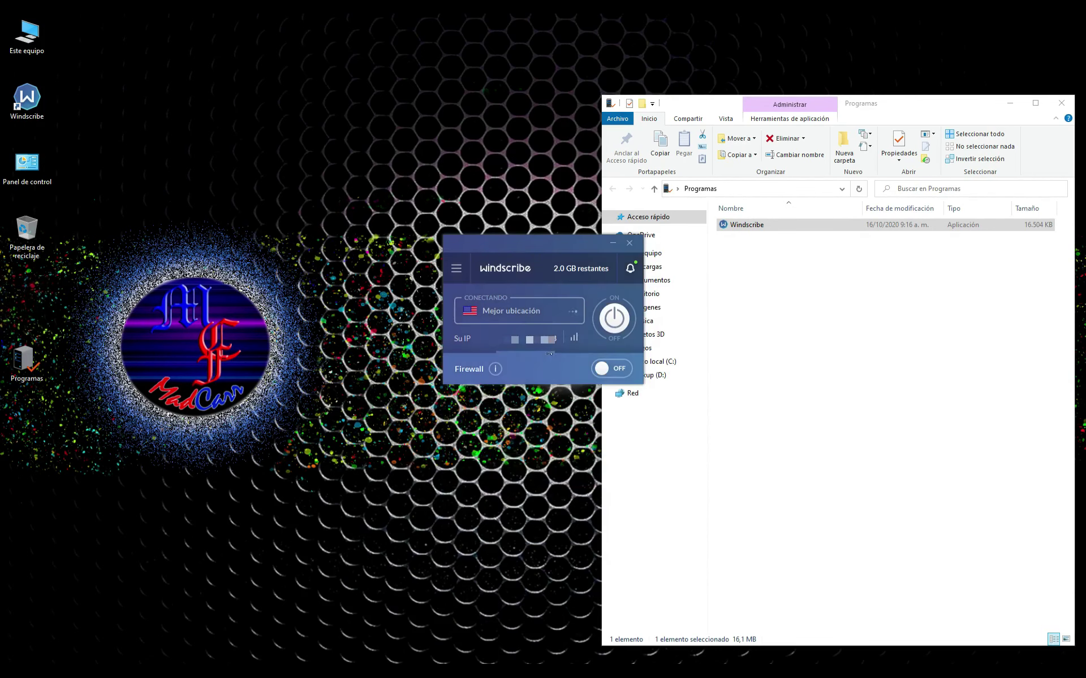
click(616, 320)
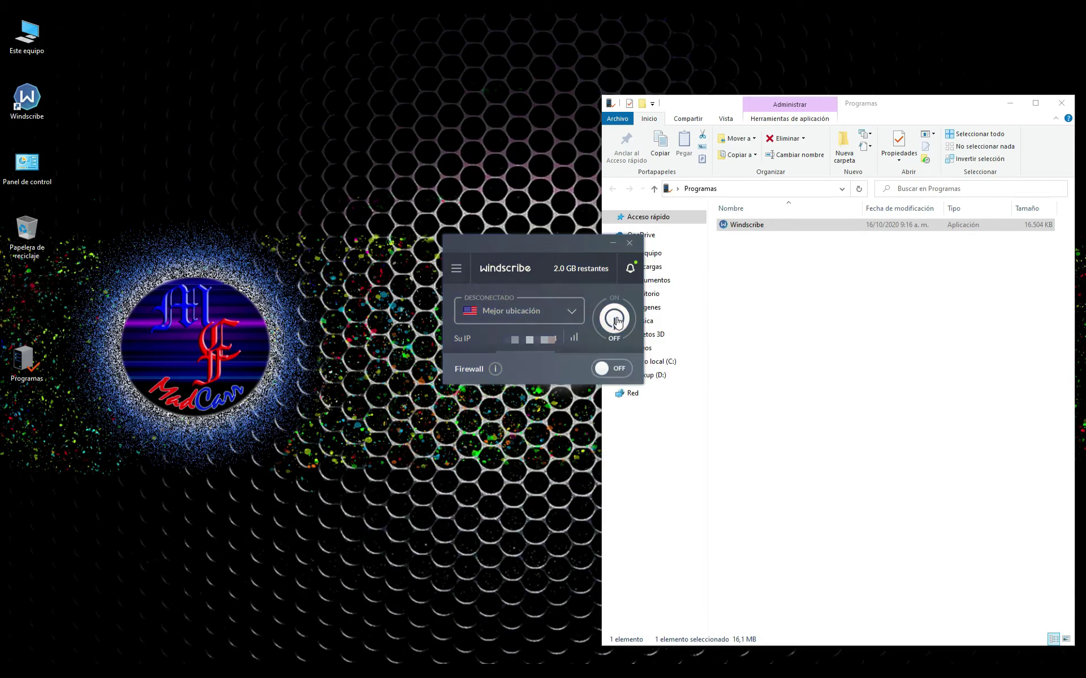
click(615, 319)
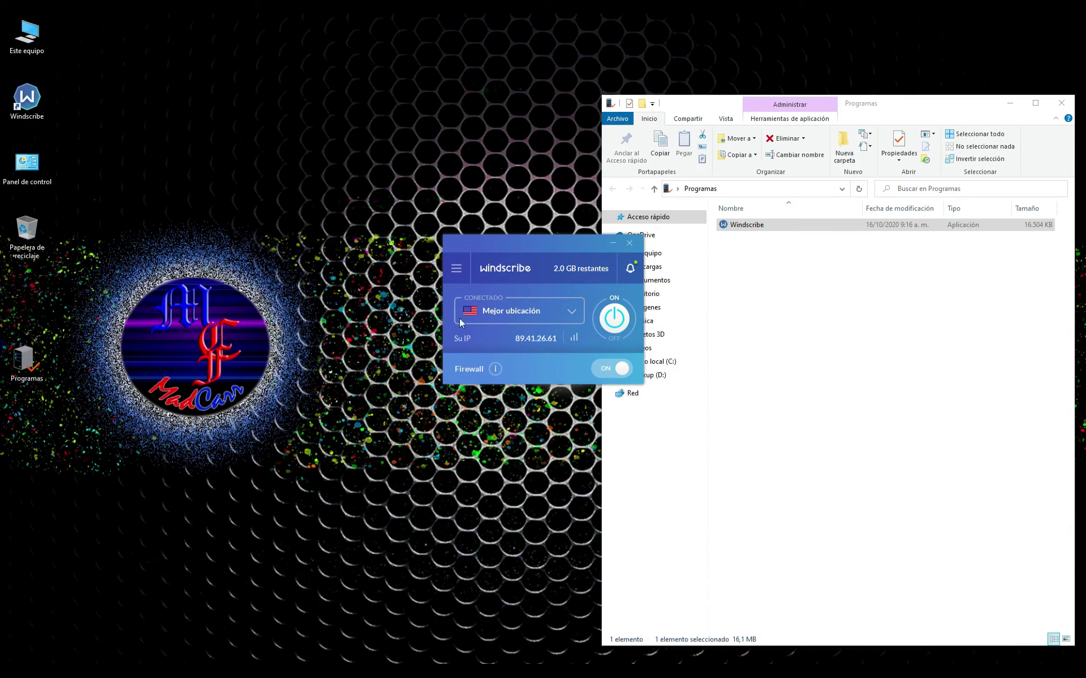
Switch to Firefox, search for "cual es mi ip" in a new tab and open the cual-es-mi-ip.net result.
mouse_move(319, 672)
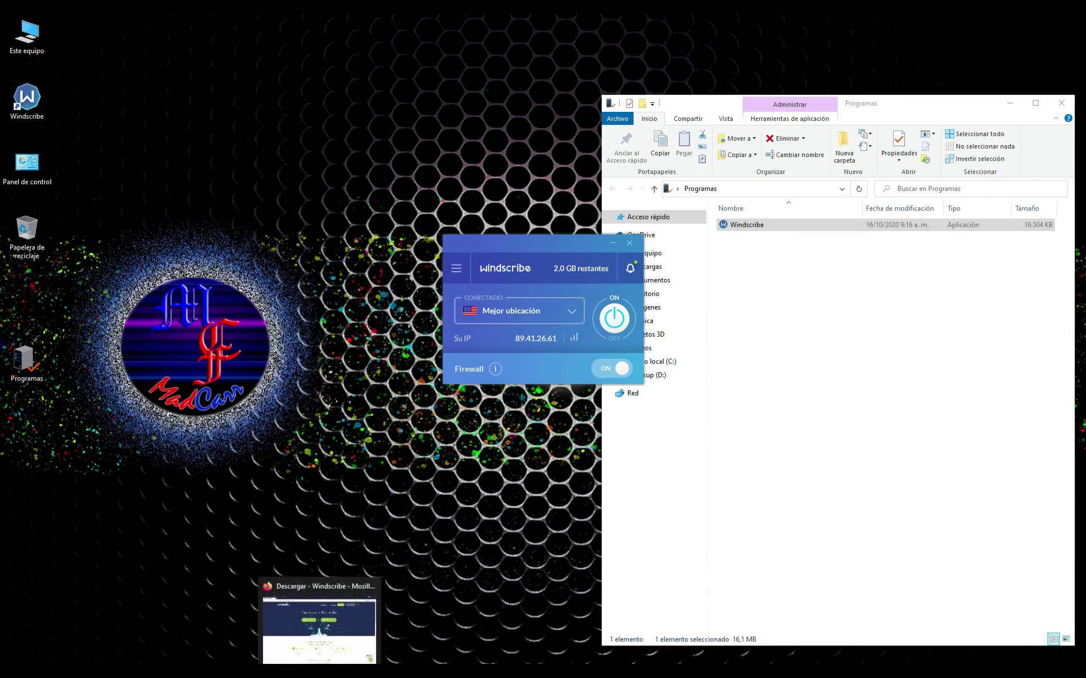
click(339, 588)
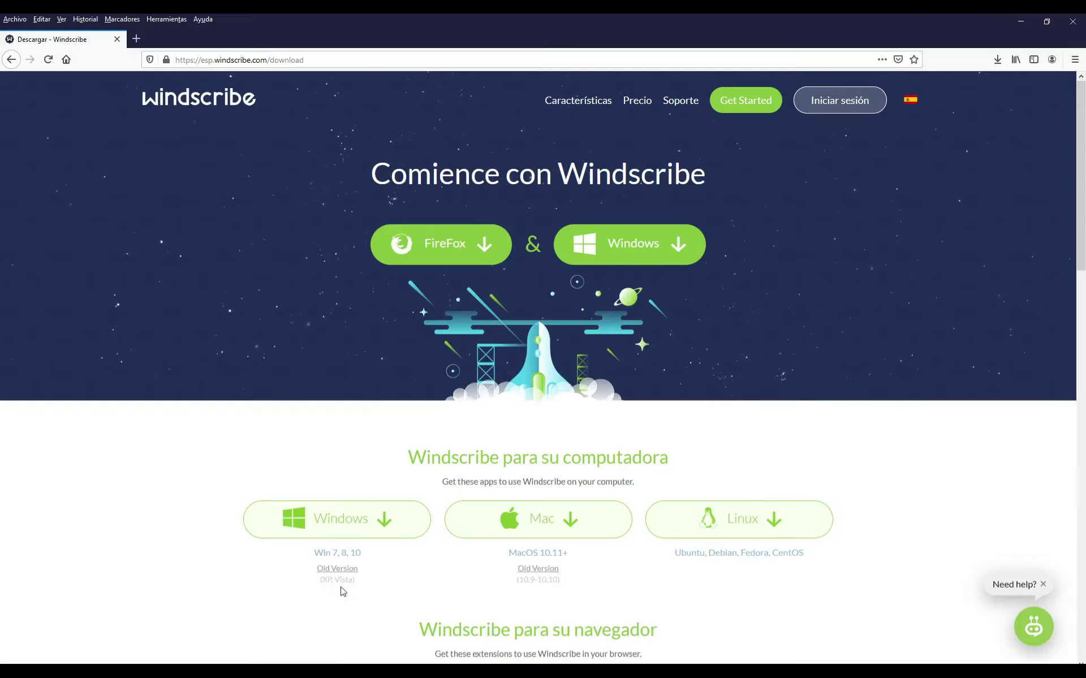
click(137, 39)
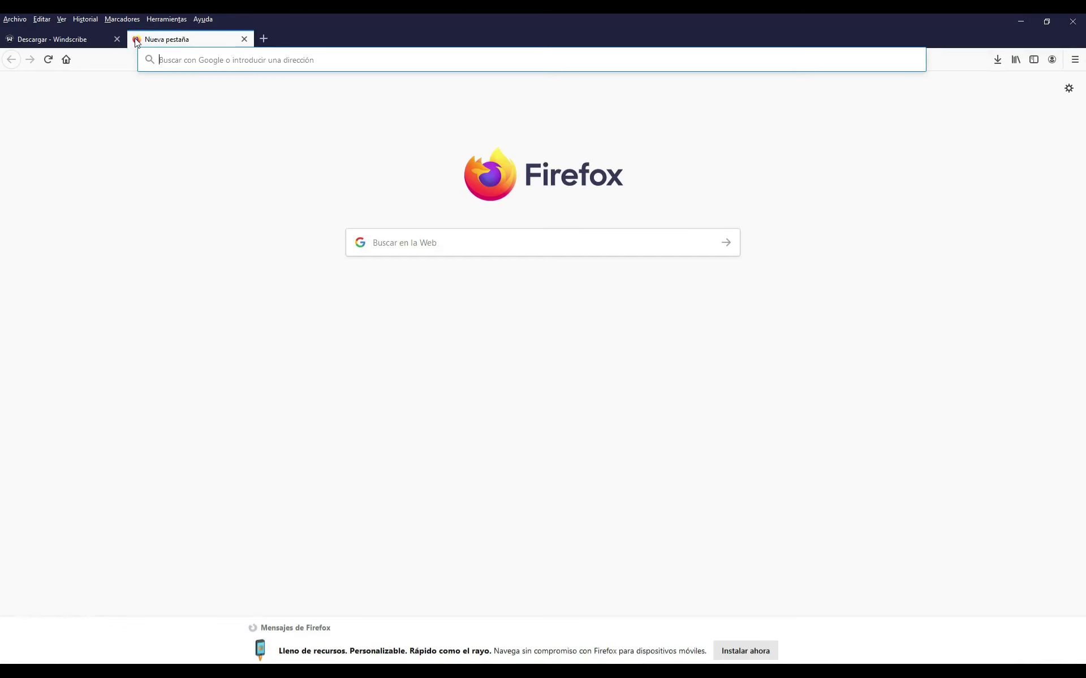
click(446, 244)
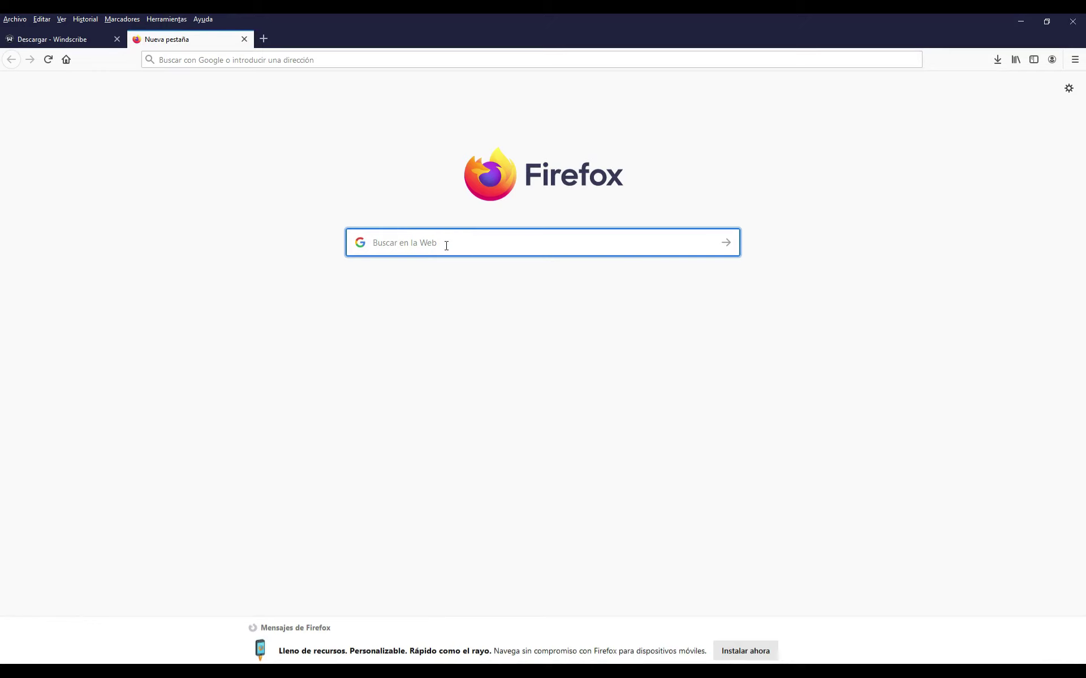
text(cua)
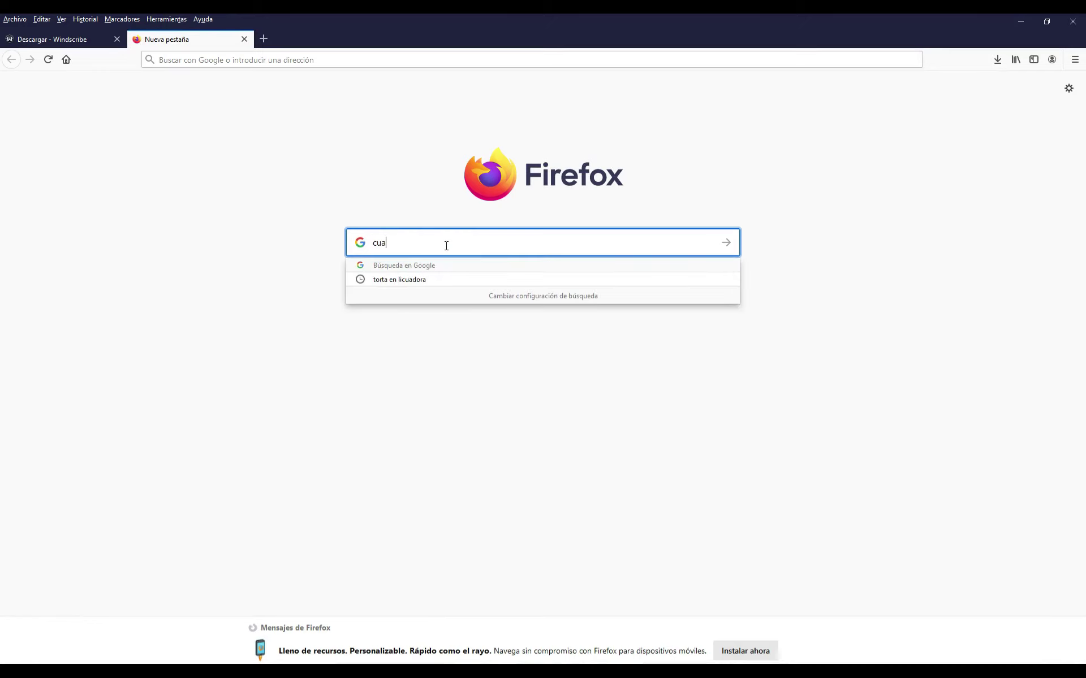
text(l es mi ip)
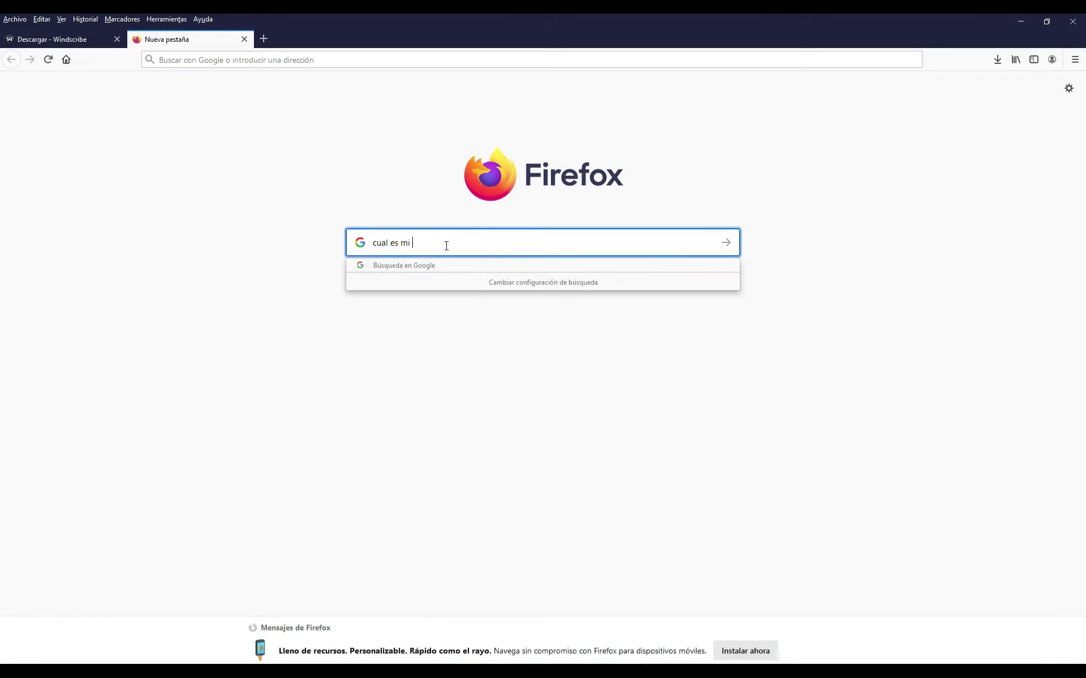
key(Return)
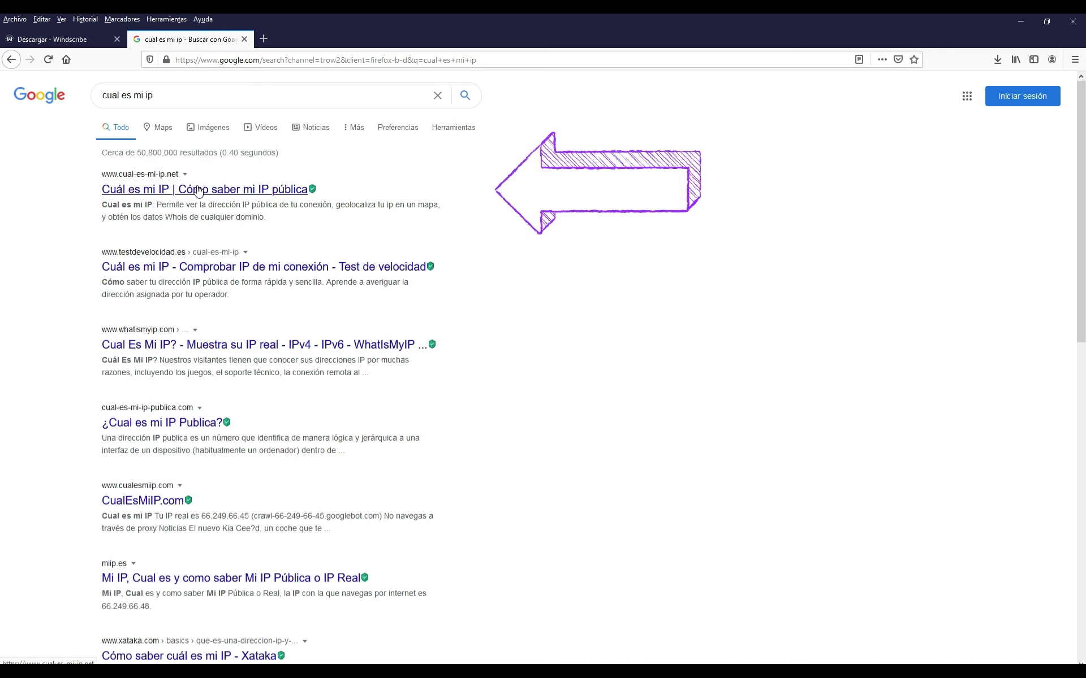
click(199, 190)
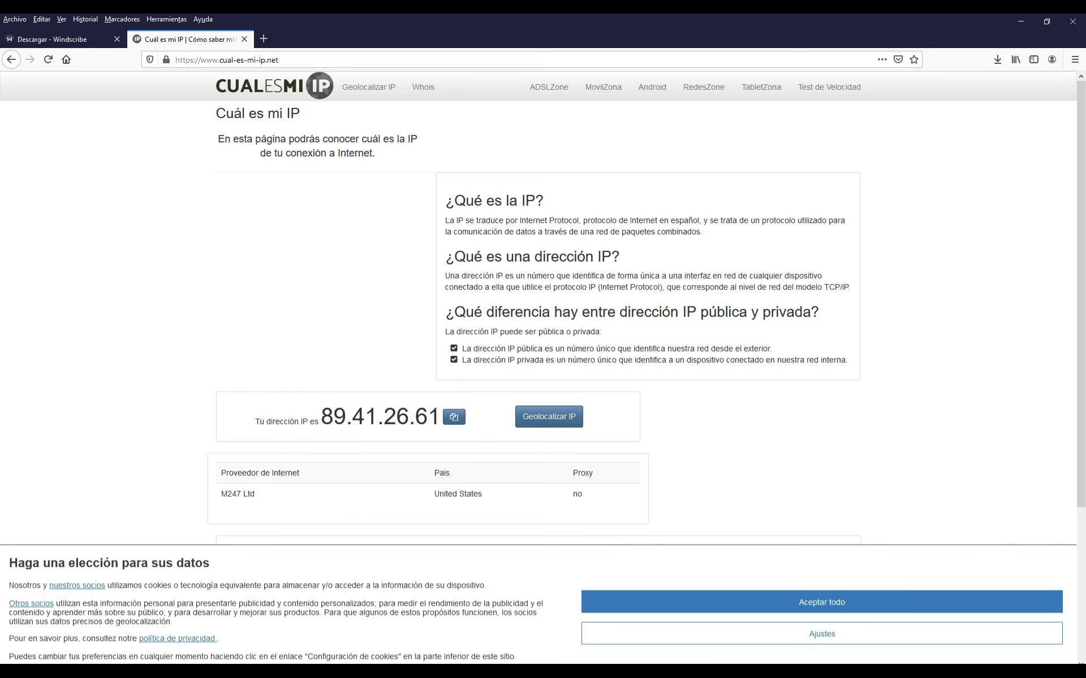
Place the Windscribe window beside the page's IP address to compare them, geolocate the IP on the map, and close the tab.
drag(562, 241, 350, 235)
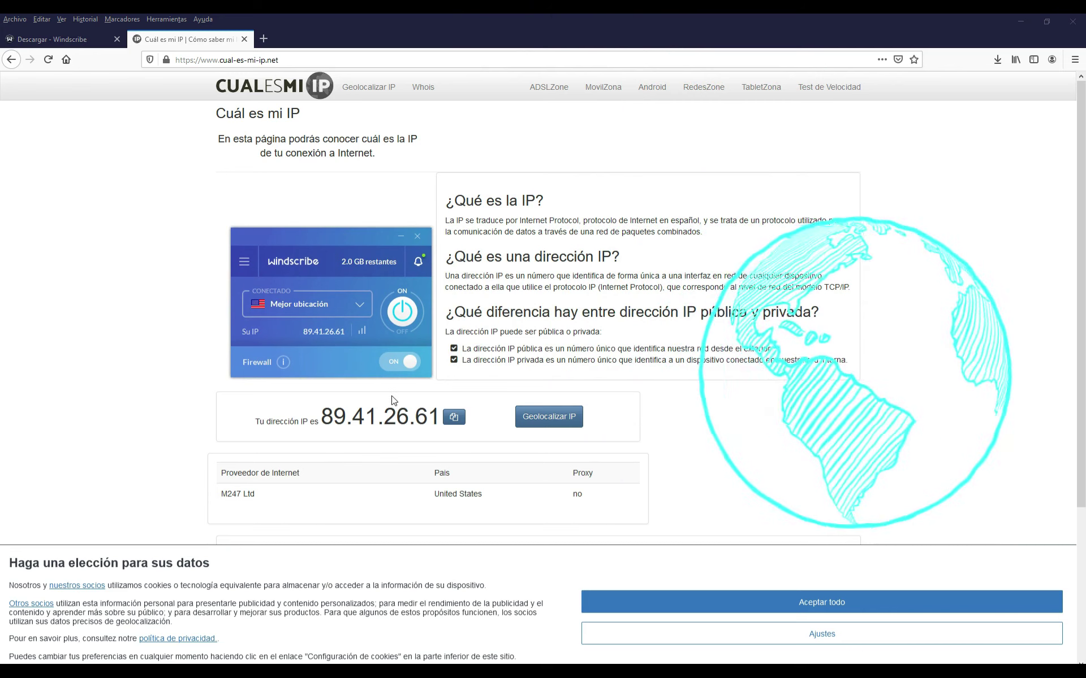
click(554, 419)
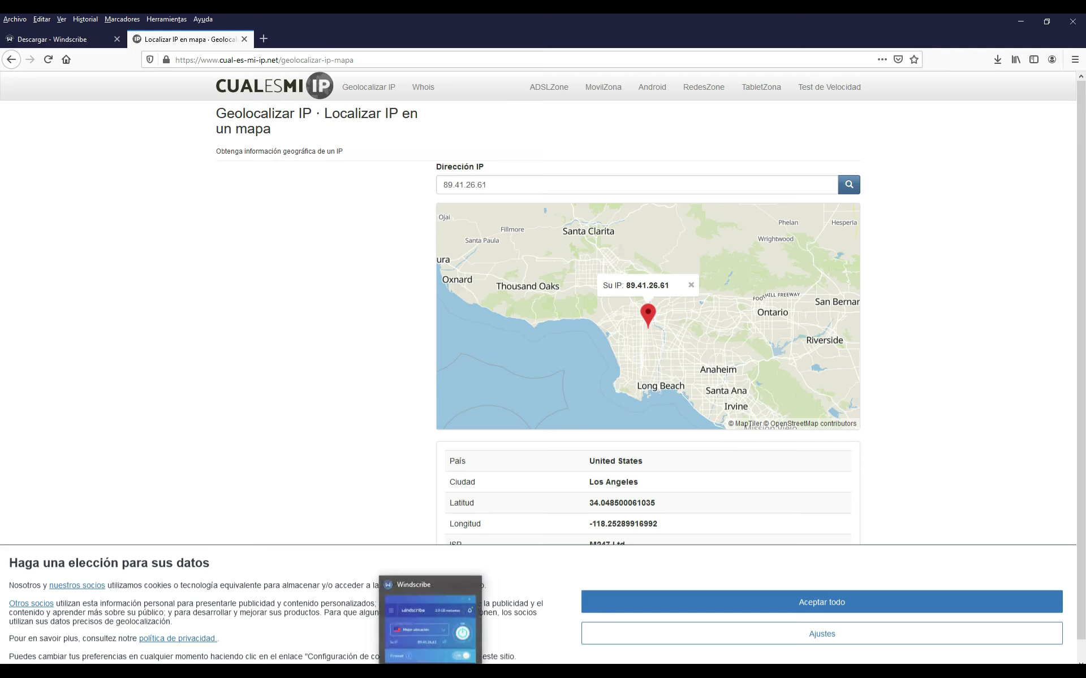
click(245, 39)
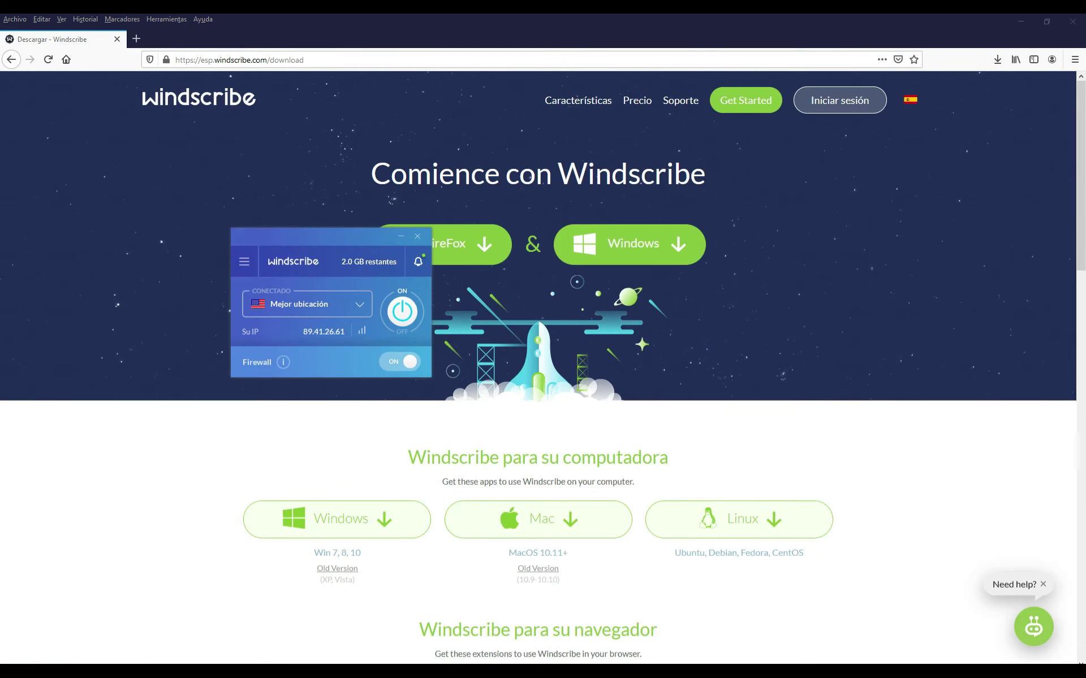
Turn the VPN off and check the public IP again by searching "cual es mi ip" and opening cual-es-mi-ip.net.
click(403, 314)
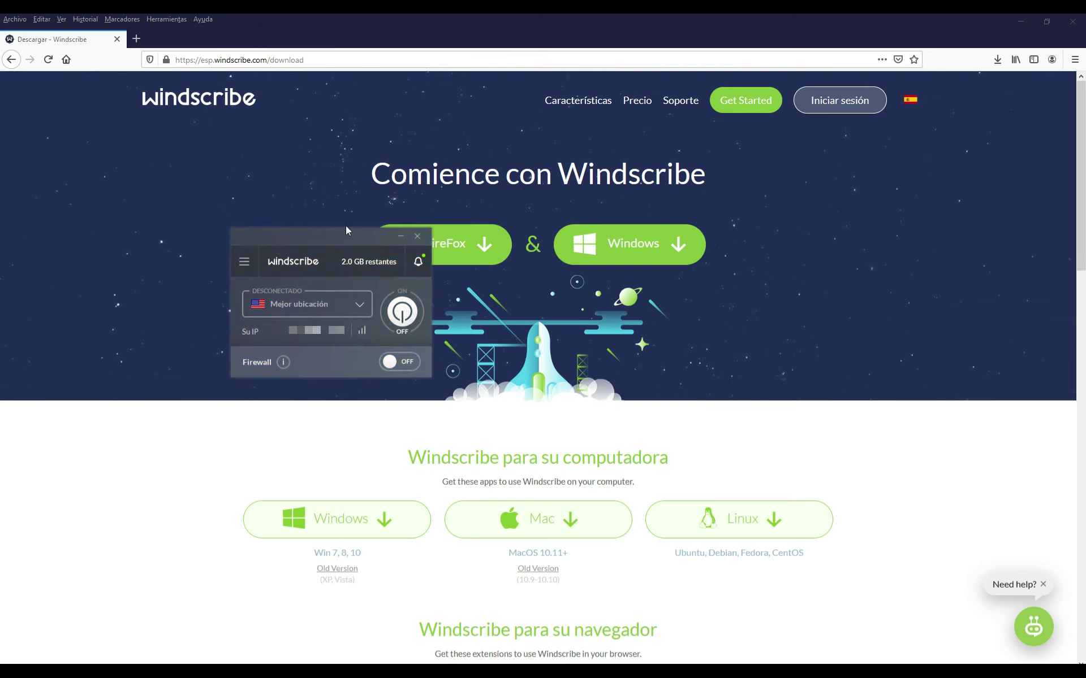
click(136, 39)
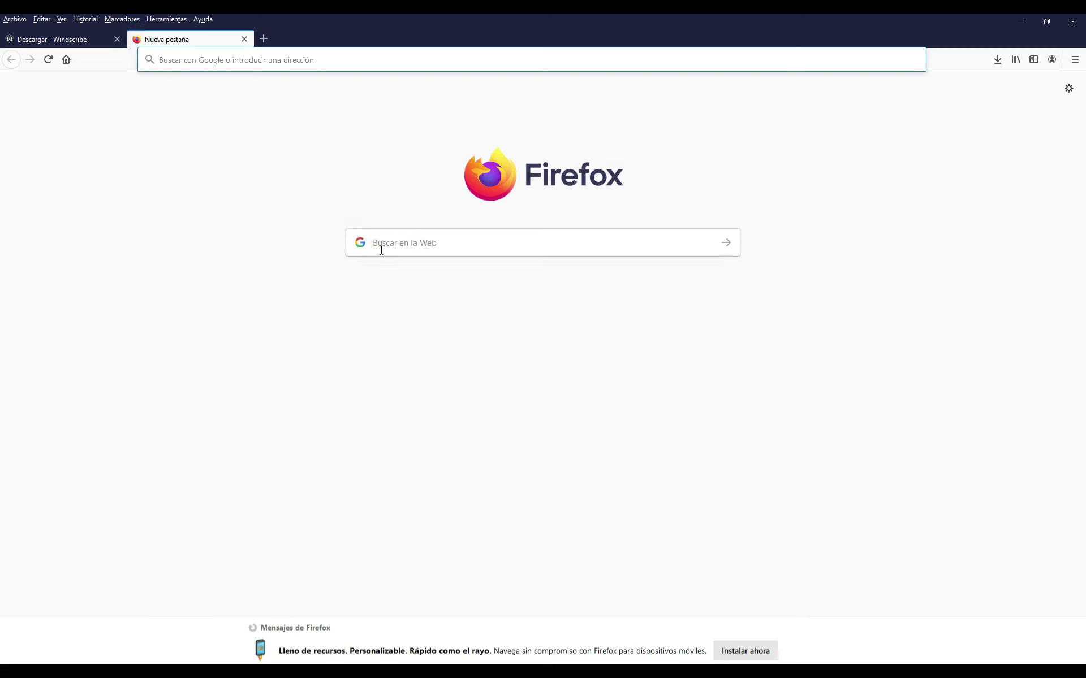
click(414, 246)
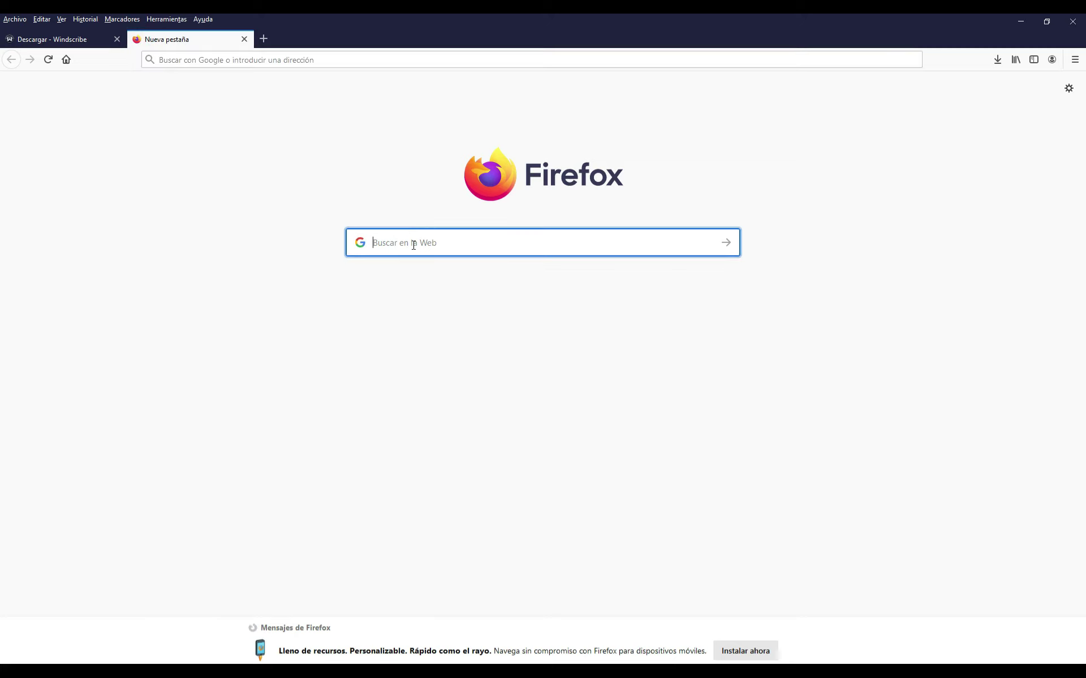
text(cual)
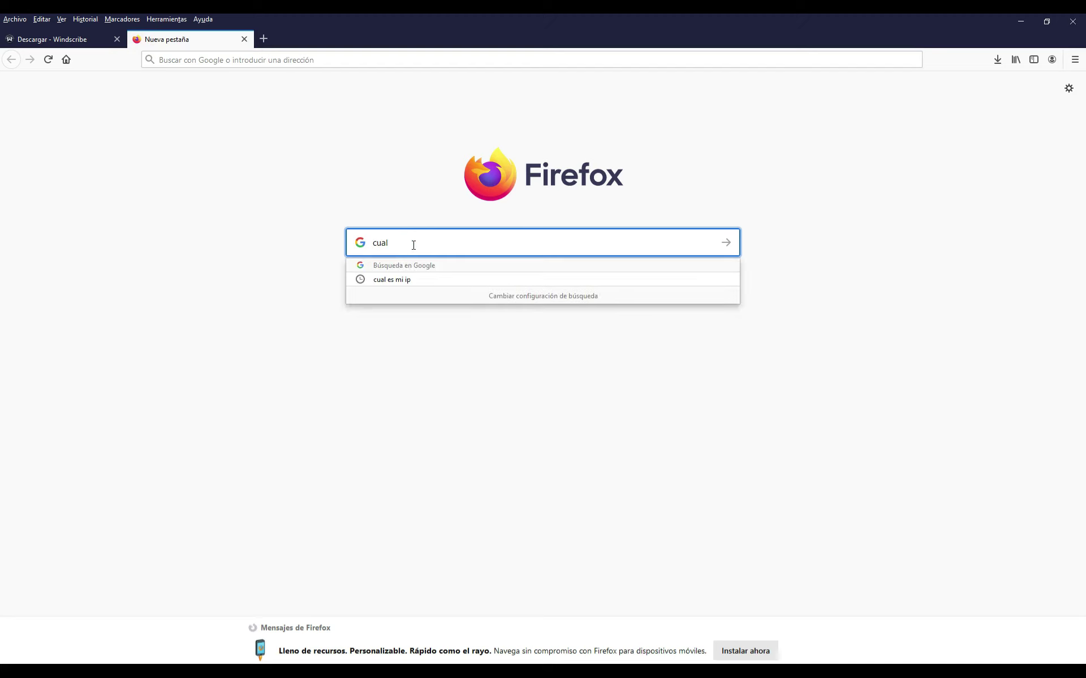
text( es mi ip)
key(Return)
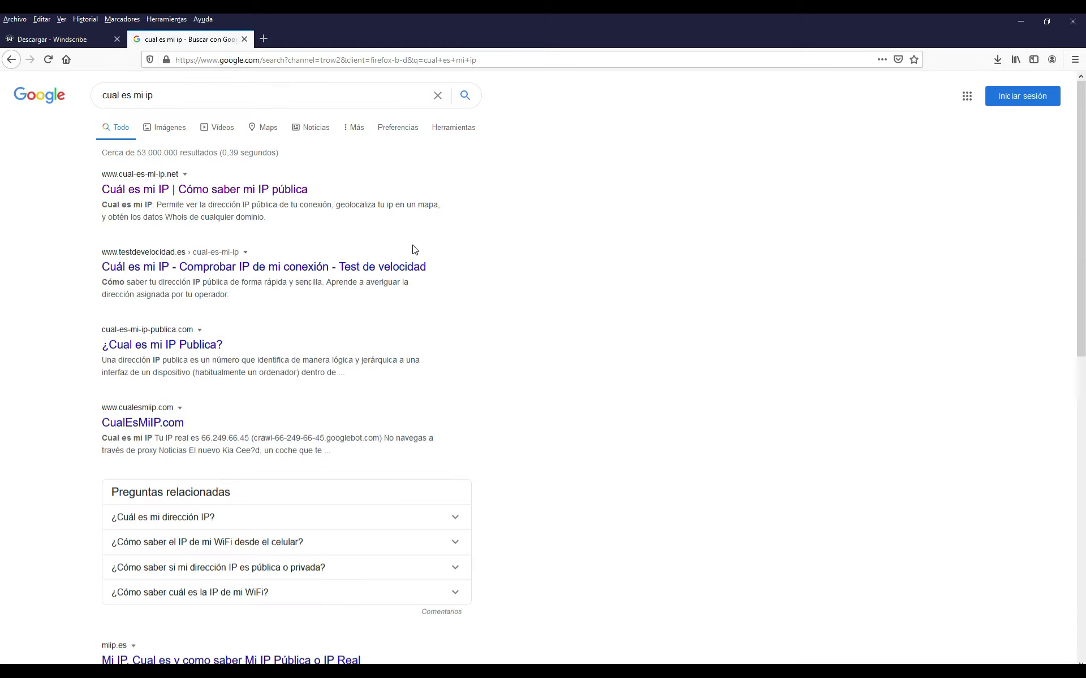
click(250, 191)
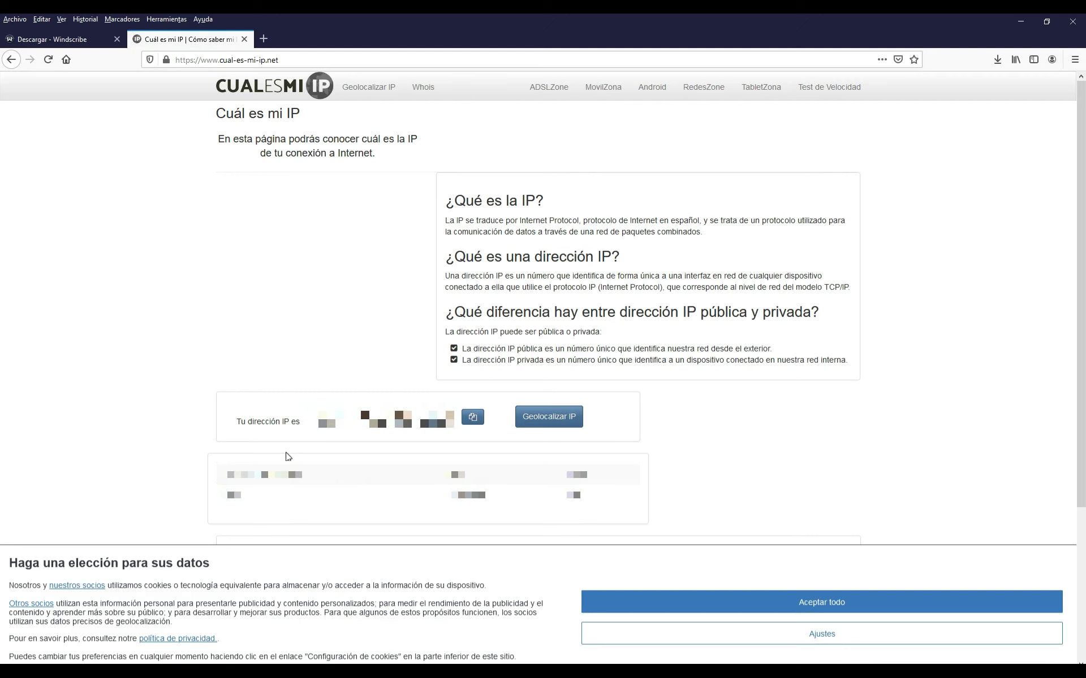
Close Firefox with all its open tabs.
click(1077, 23)
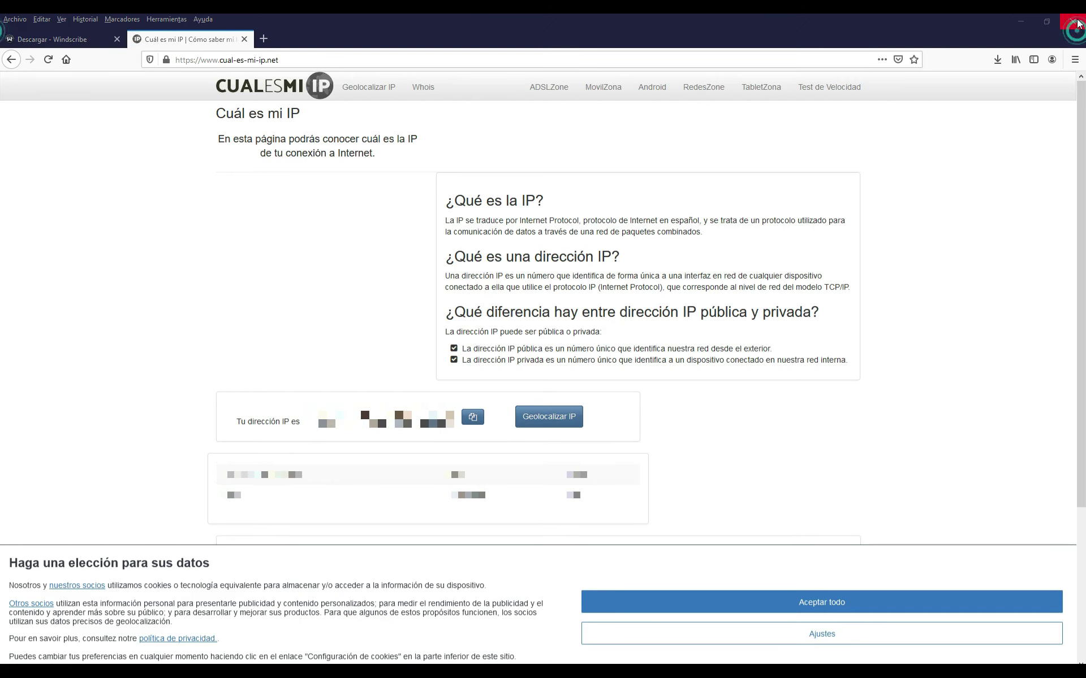
click(519, 367)
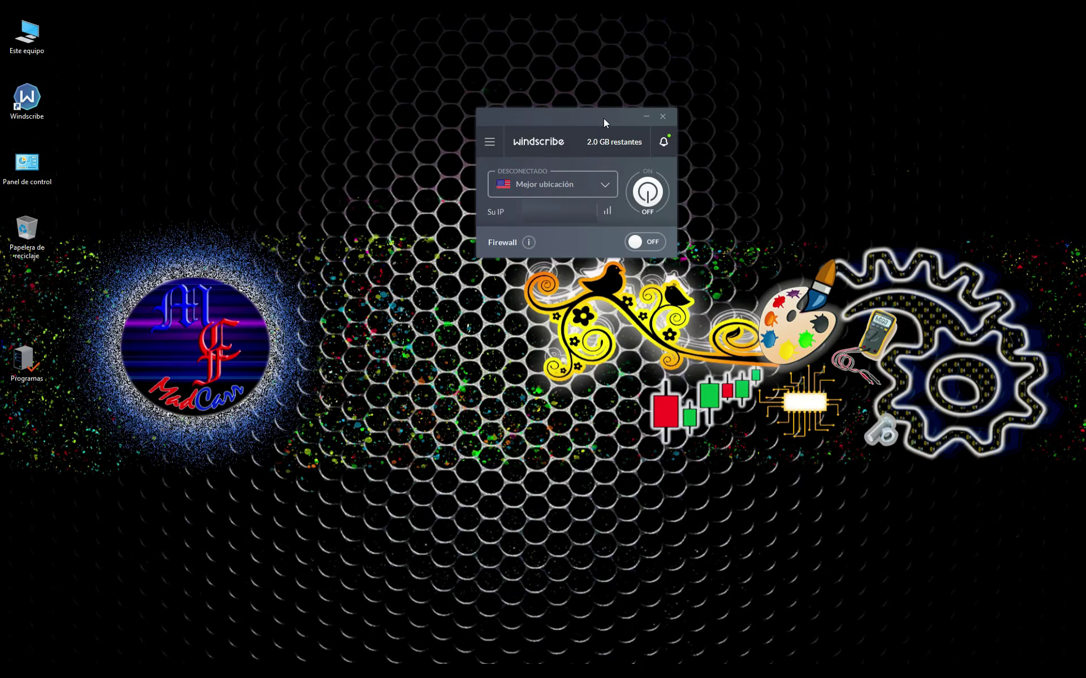